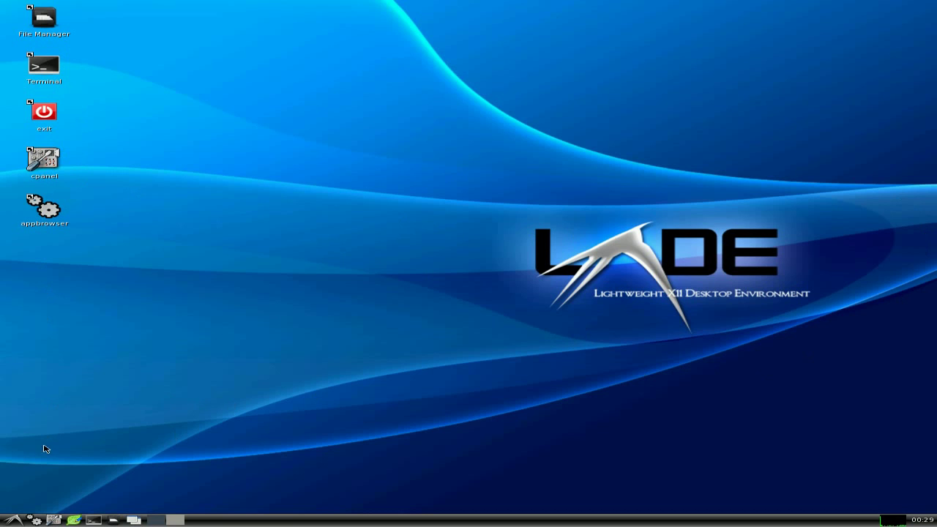
Launch gimp2 from the installed graphics applications and close it again once its windows load
left_click(15, 521)
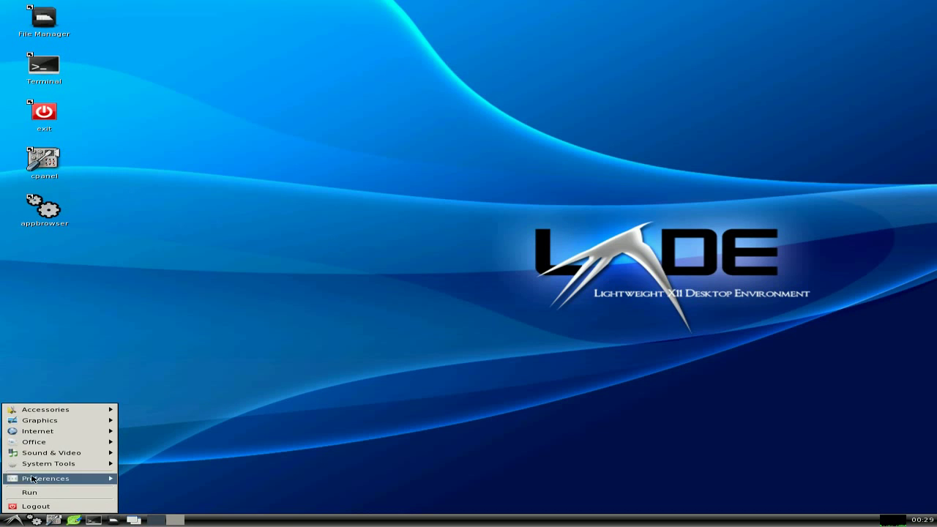
mouse_move(49, 410)
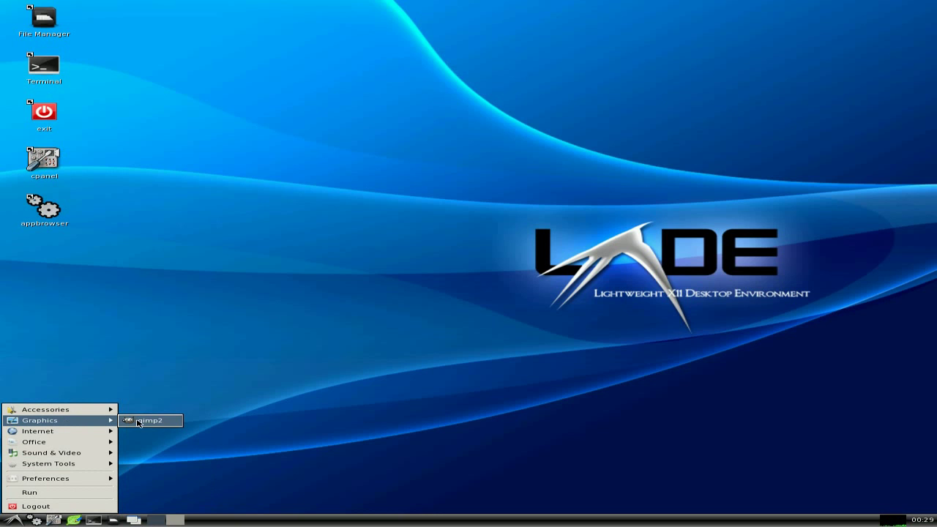
left_click(146, 421)
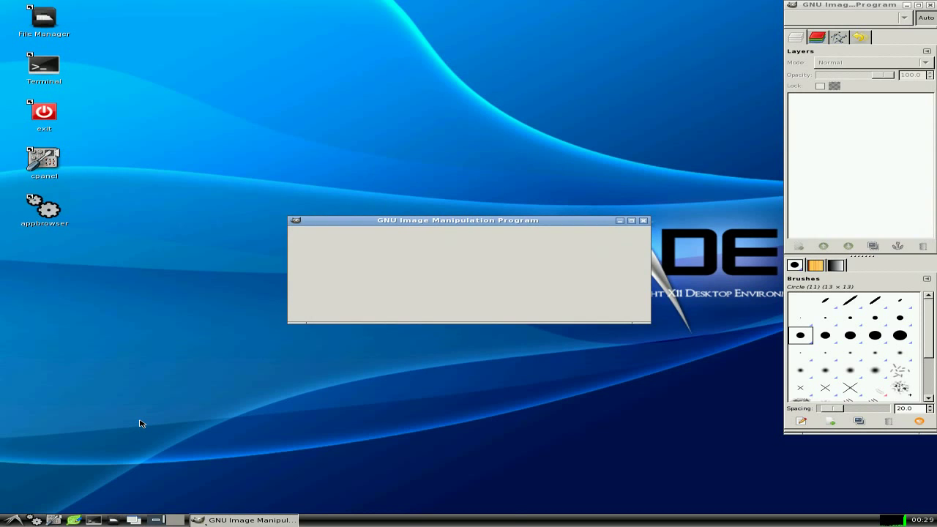
left_click(643, 221)
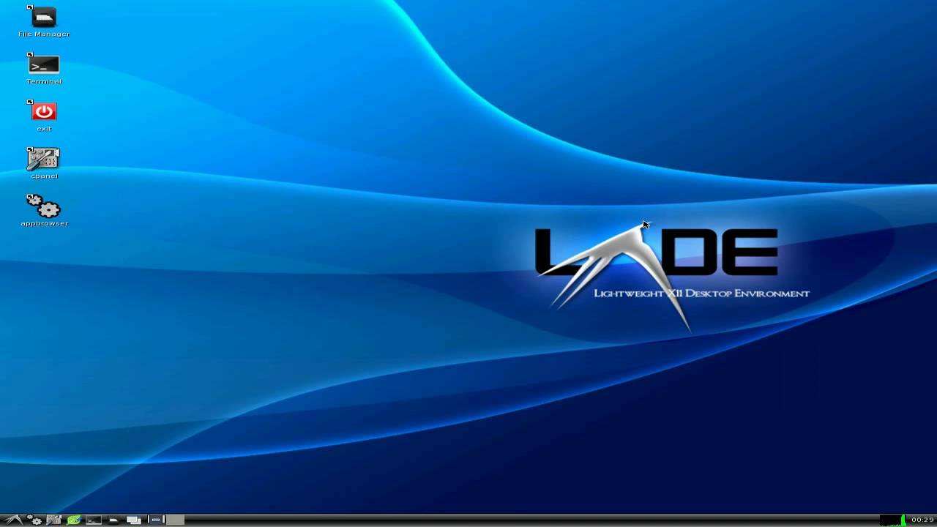
Search the web for bbc in Firefox-Beta and open the BBC homepage from the results
left_click(13, 521)
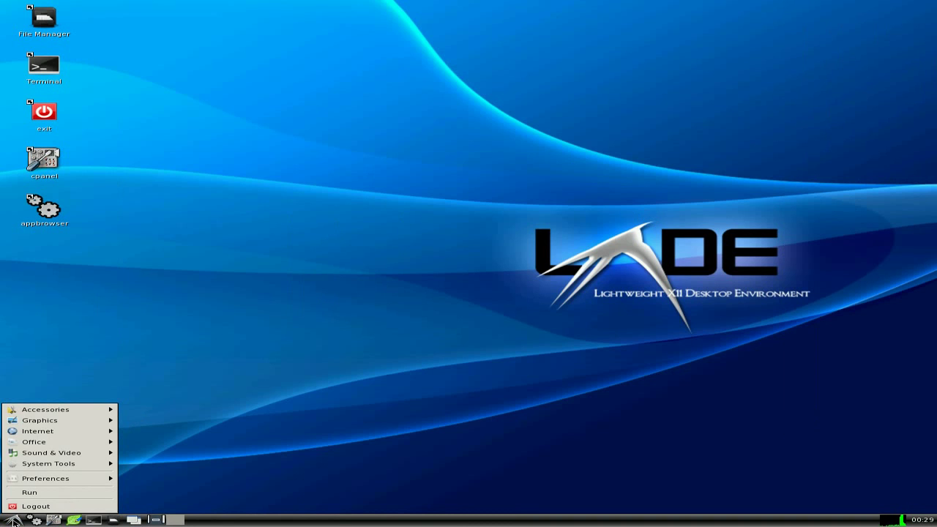
mouse_move(60, 436)
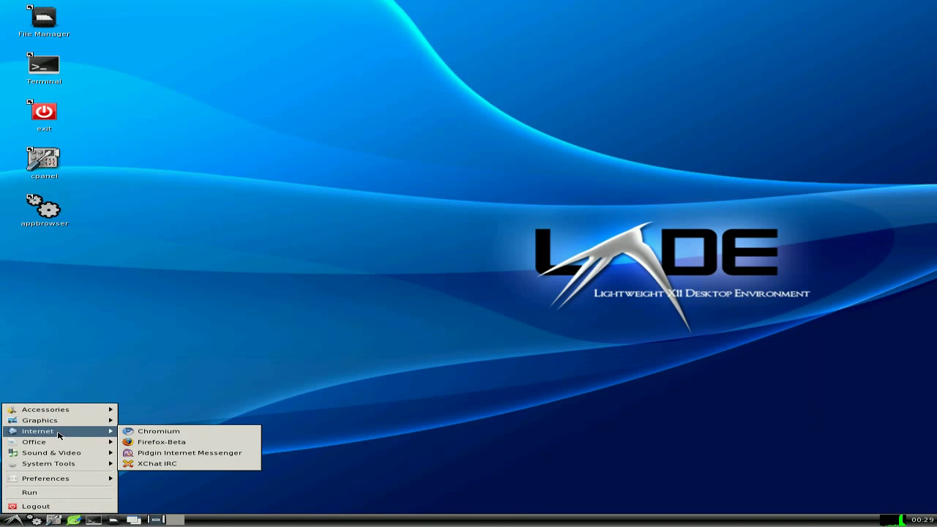
left_click(154, 443)
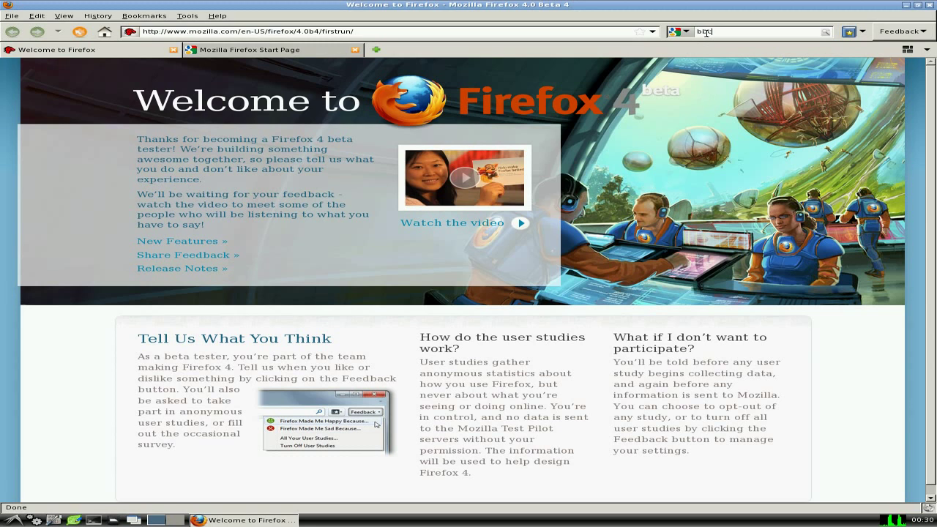
key("Return")
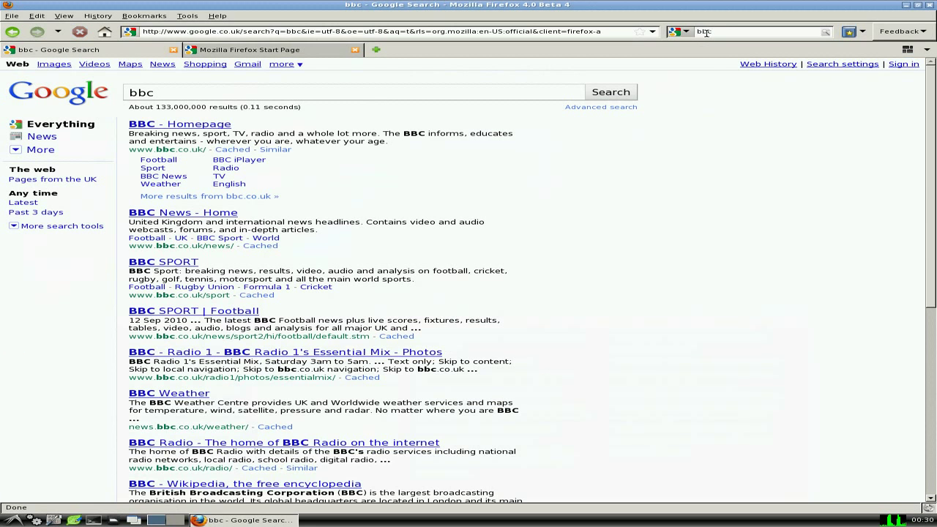
left_click(169, 124)
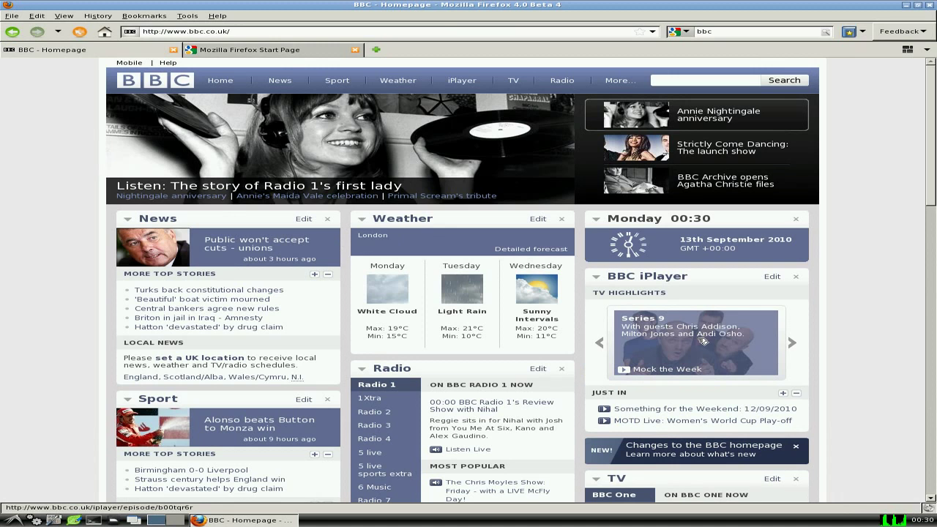
Open the Mock the Week episode featured under BBC iPlayer and close its page together with the browser
left_click(703, 341)
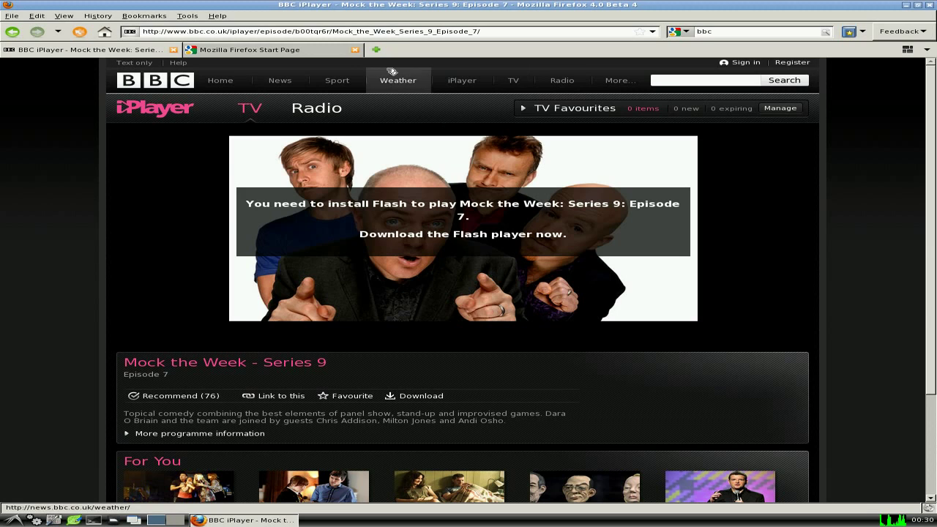
left_click(170, 52)
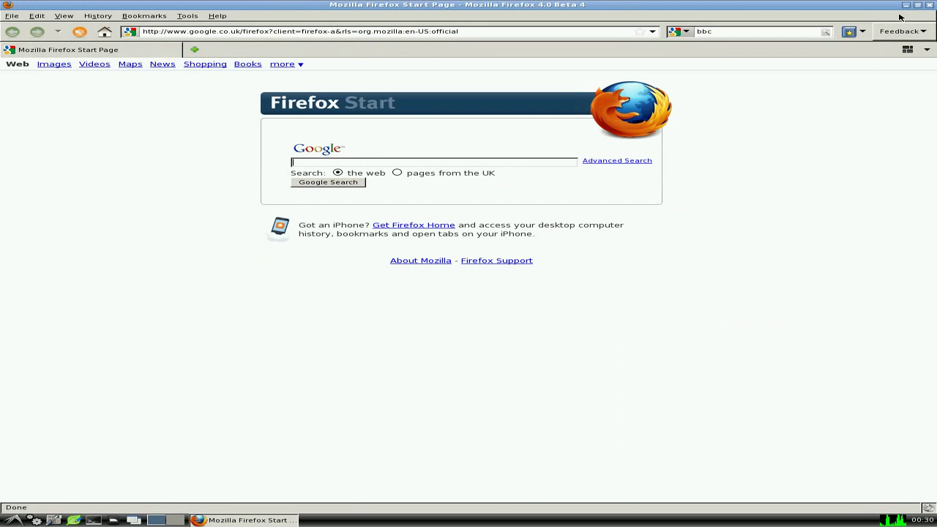
left_click(930, 5)
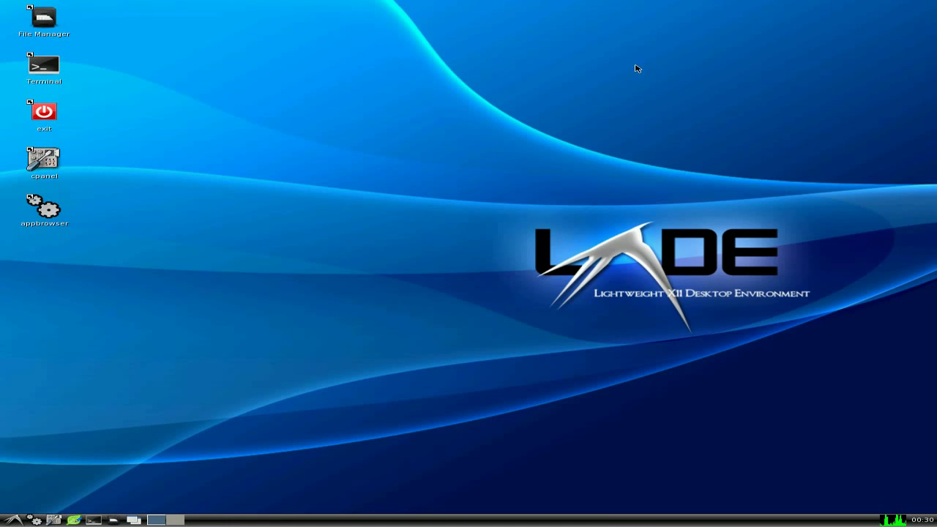
Start Pidgin Internet Messenger and view the protocols offered for a new account, leaving the account dialog without adding one
left_click(16, 519)
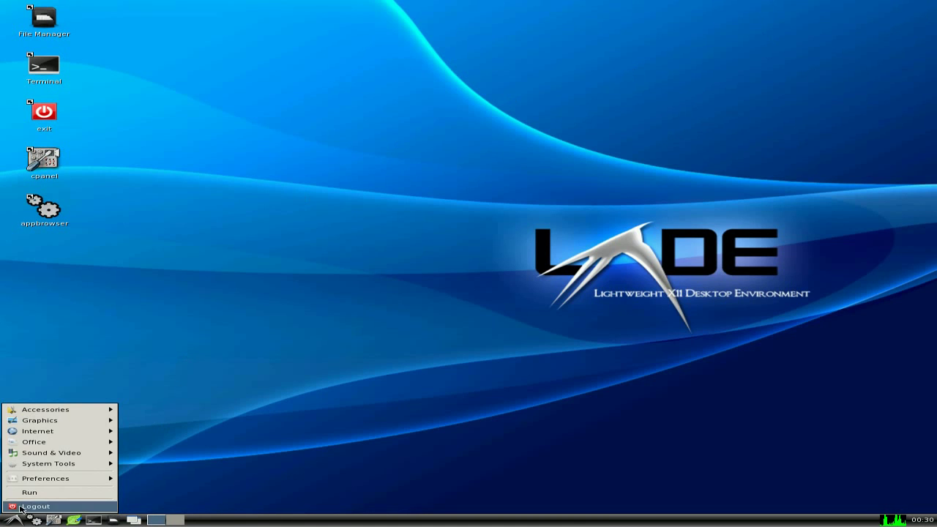
mouse_move(46, 432)
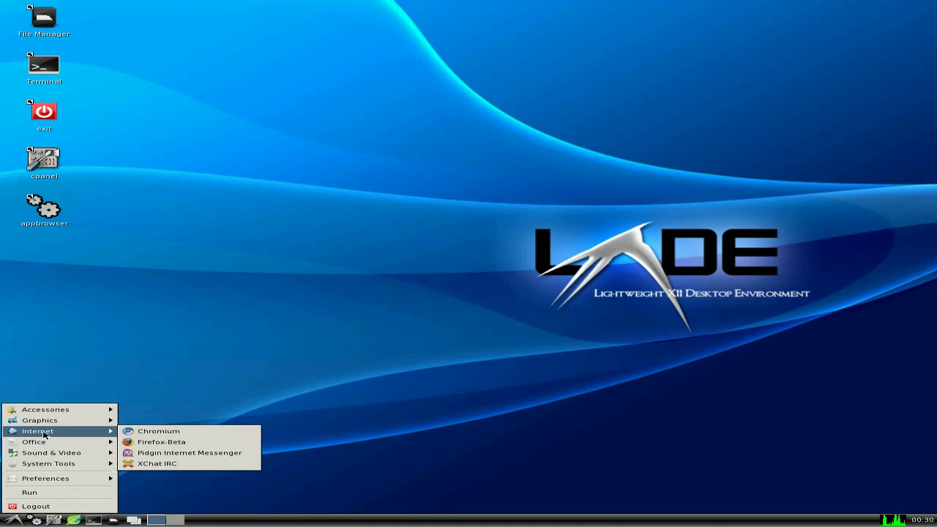
left_click(195, 453)
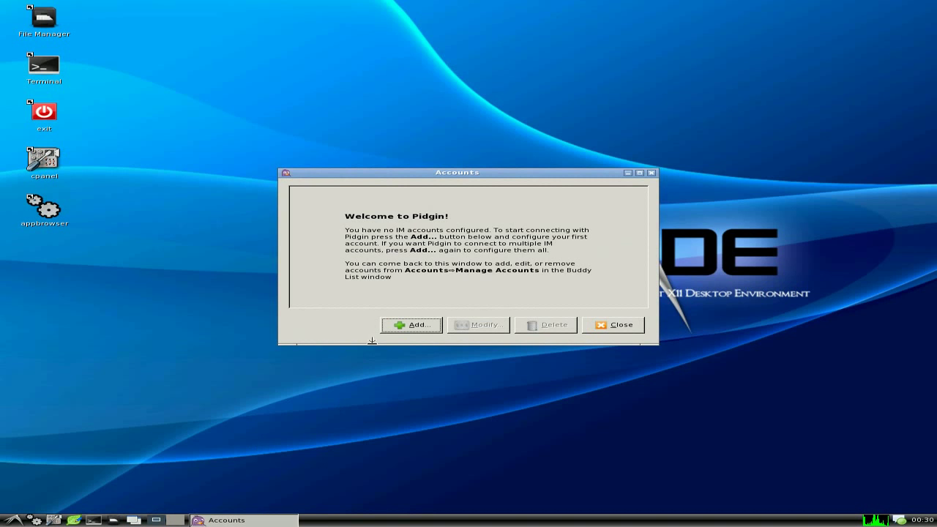
left_click(403, 328)
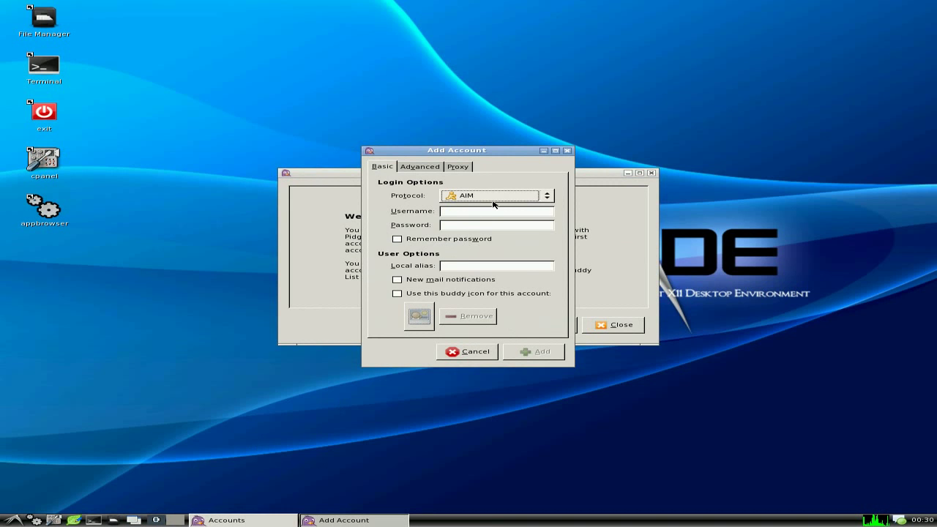
left_click(549, 198)
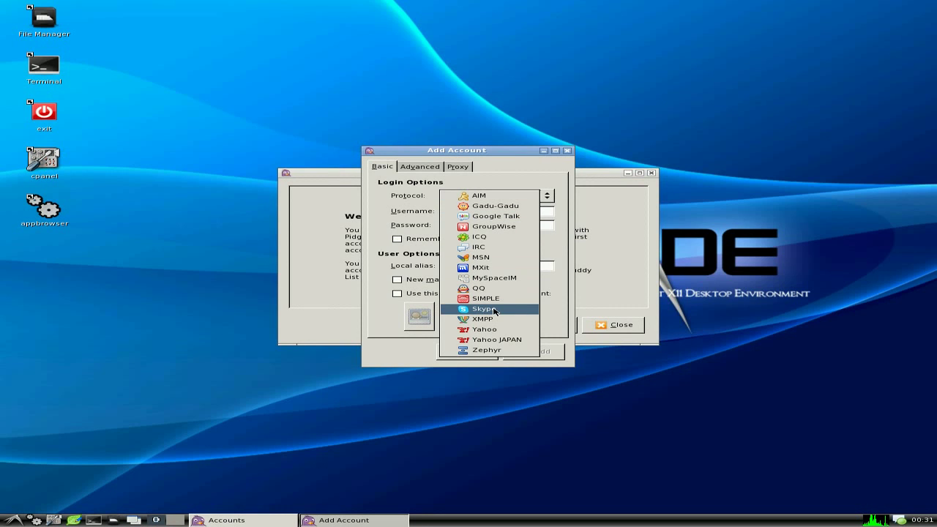
left_click(553, 171)
left_click(568, 151)
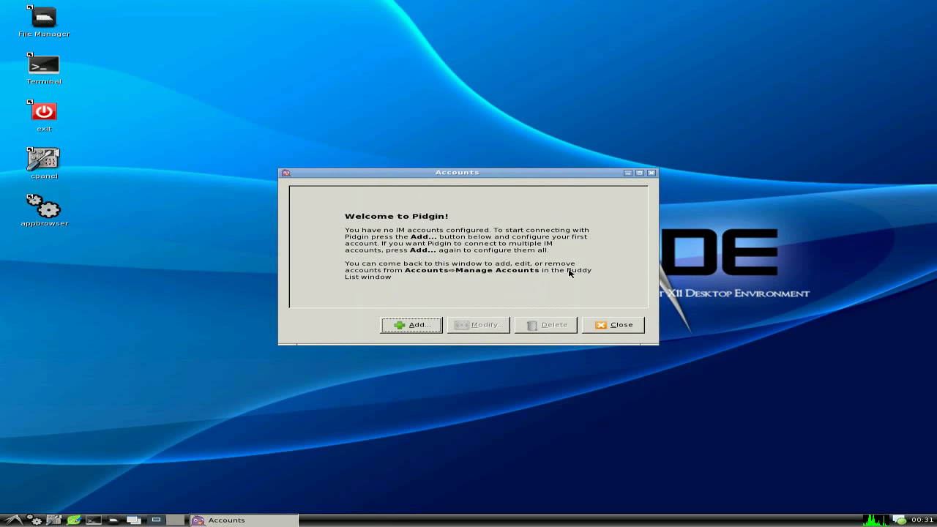
Close Pidgin's Accounts window and quit the messenger completely
left_click(595, 326)
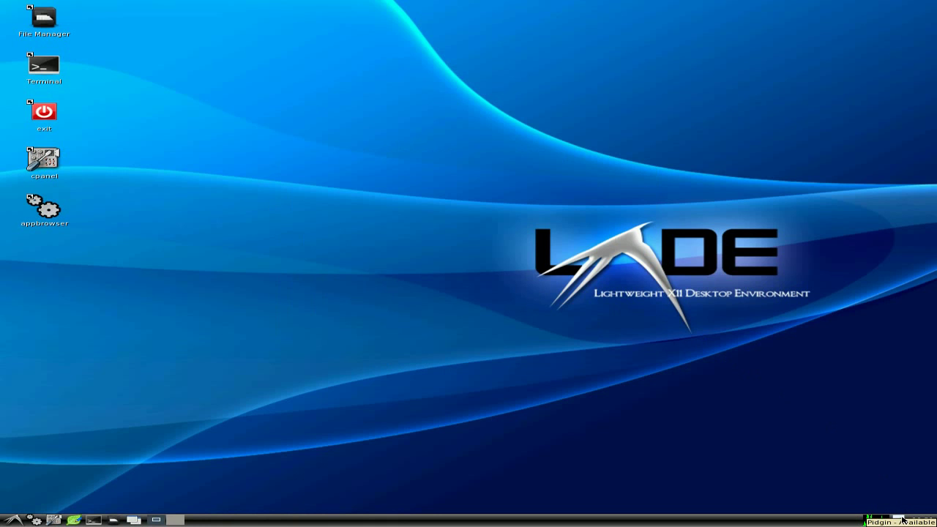
right_click(902, 521)
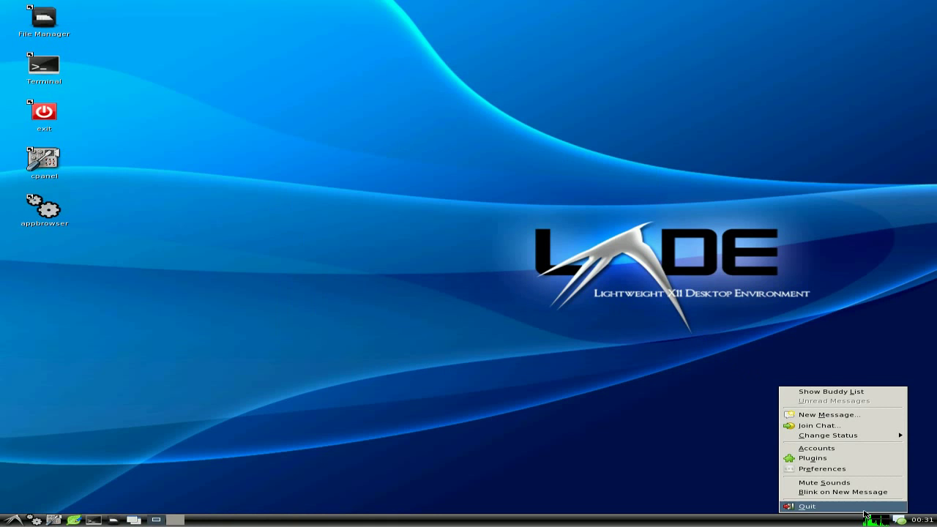
left_click(807, 506)
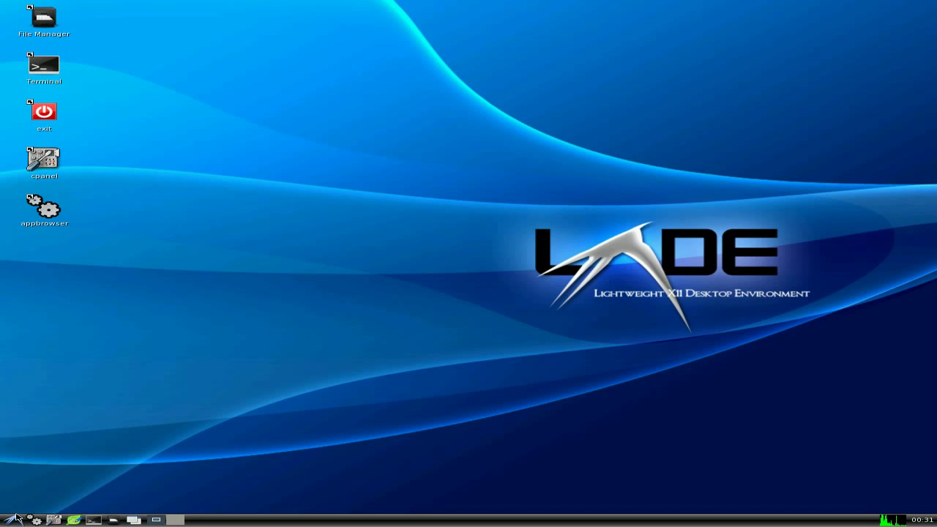
Launch Appbrowser in a maximized window and connect to the repository to load the extension list
left_click(15, 520)
mouse_move(48, 466)
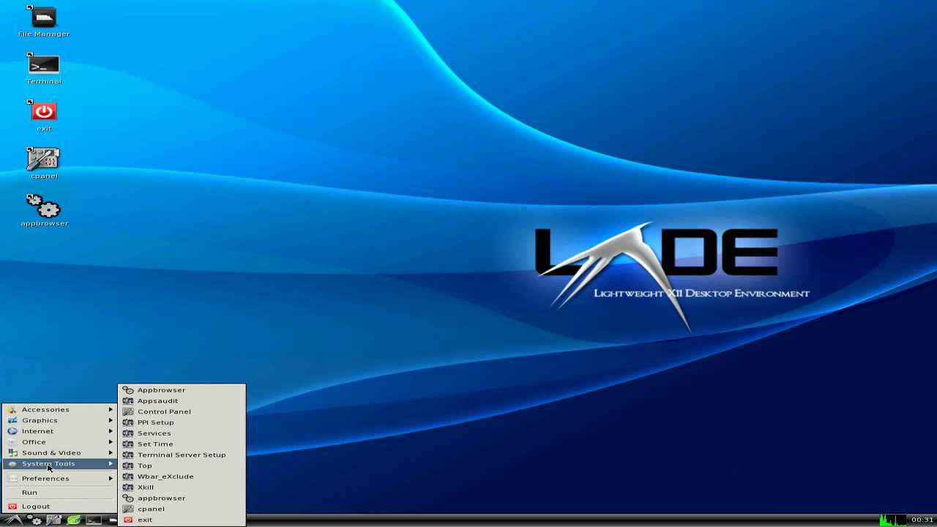
left_click(189, 394)
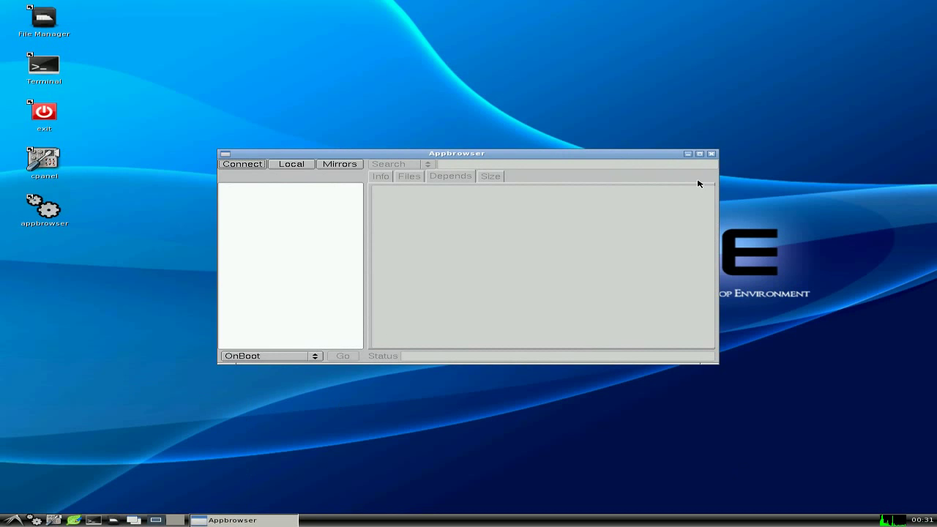
left_click(700, 155)
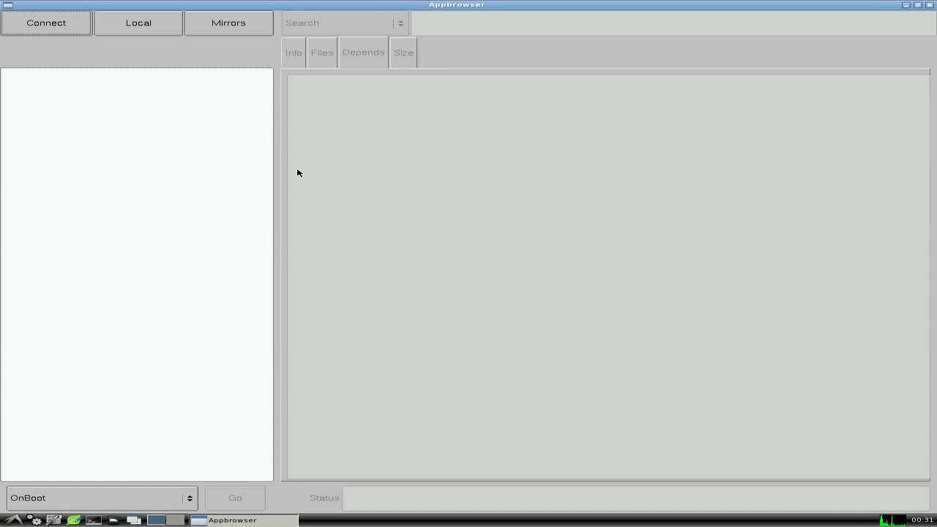
left_click(51, 27)
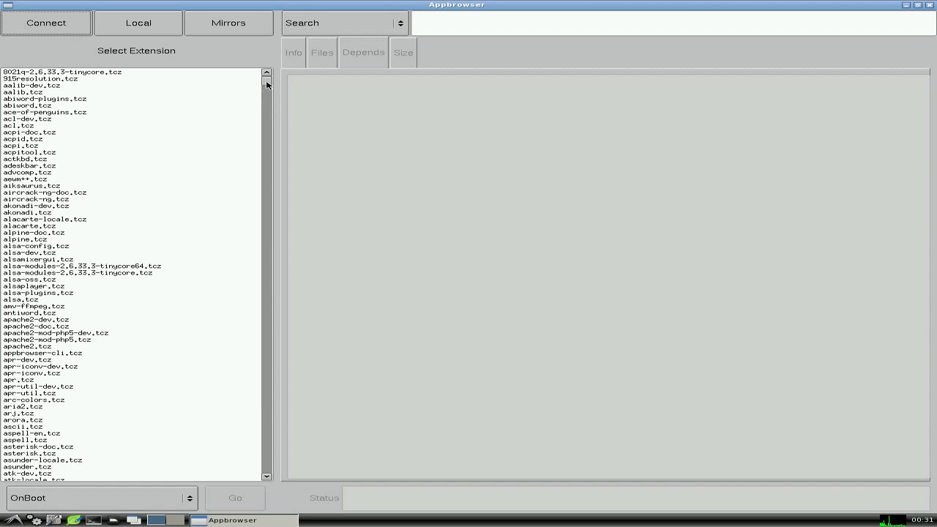
Find LXDE2.tcz in the extension list and display its package information
left_click_drag(267, 84, 278, 319)
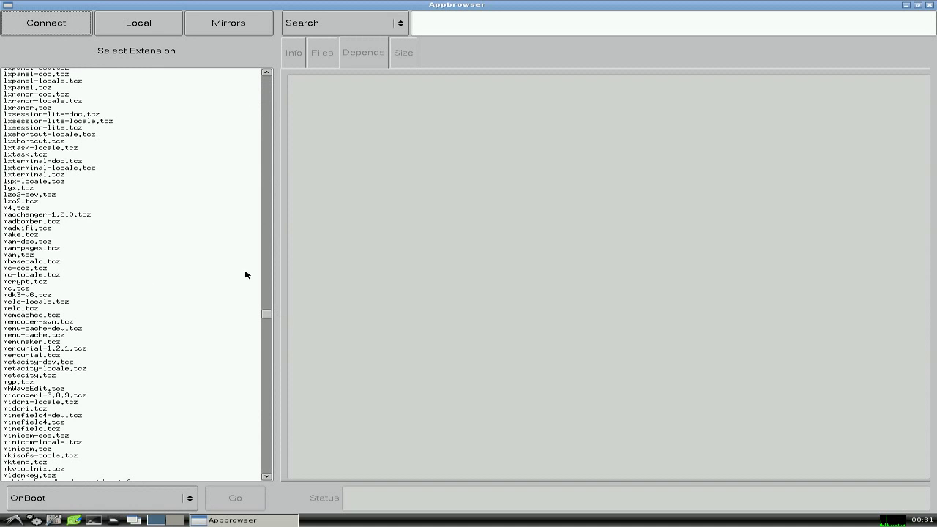
scroll(215, 249, "up", 7)
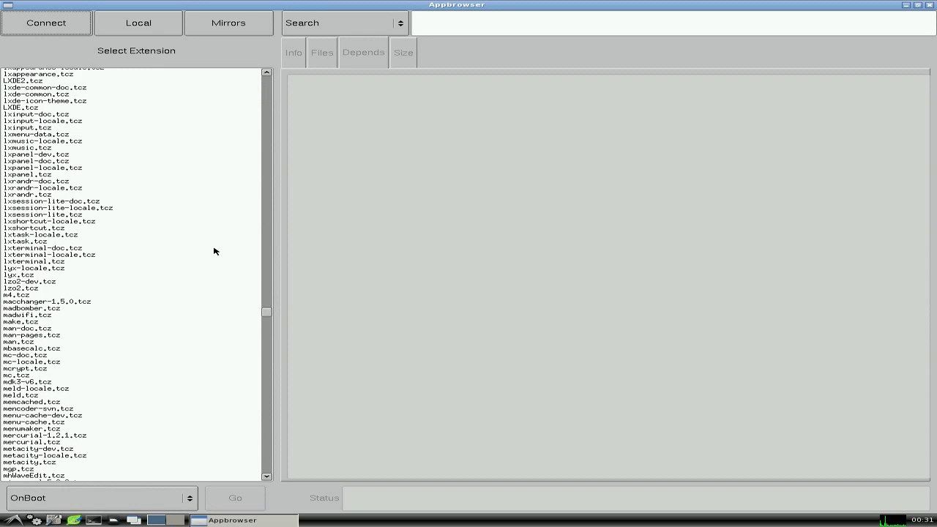
scroll(215, 251, "up", 2)
left_click(22, 107)
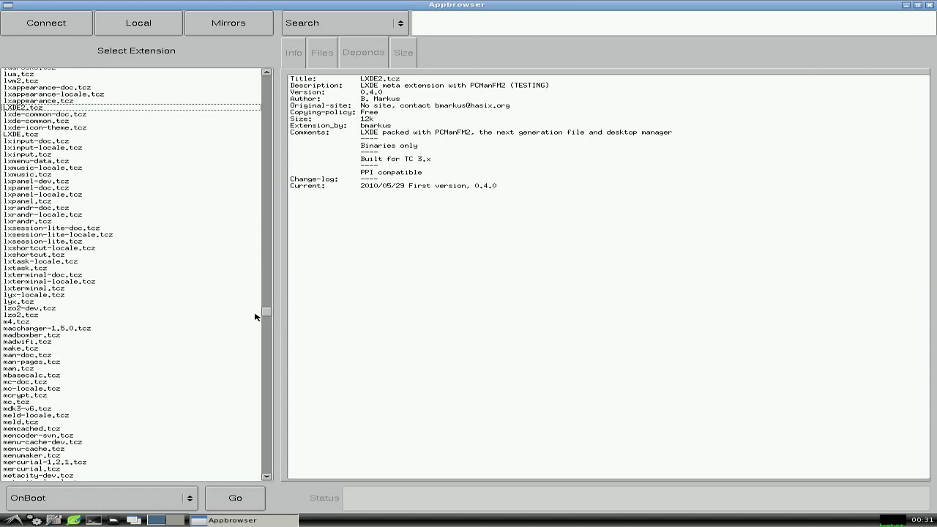
Find Xfce4.tcz in the extension list and display its package information
left_click_drag(265, 314, 264, 454)
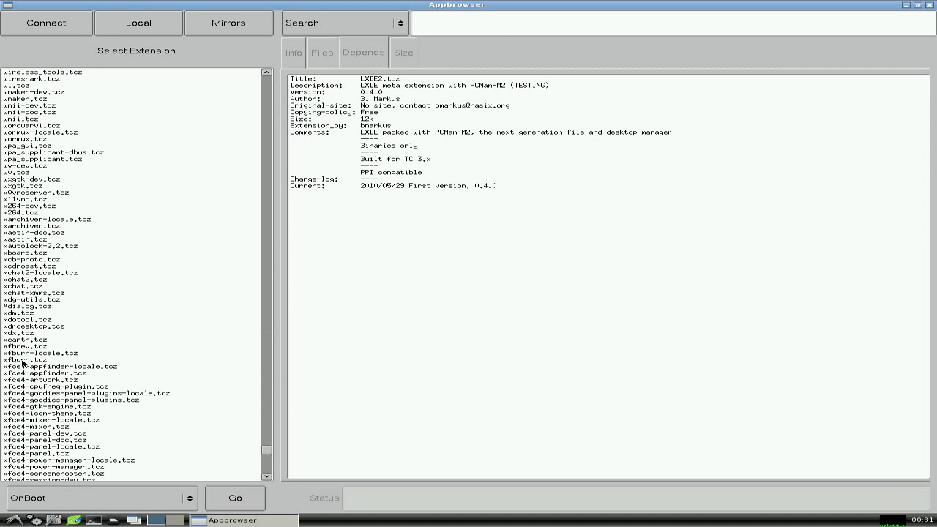
scroll(179, 425, "down", 5)
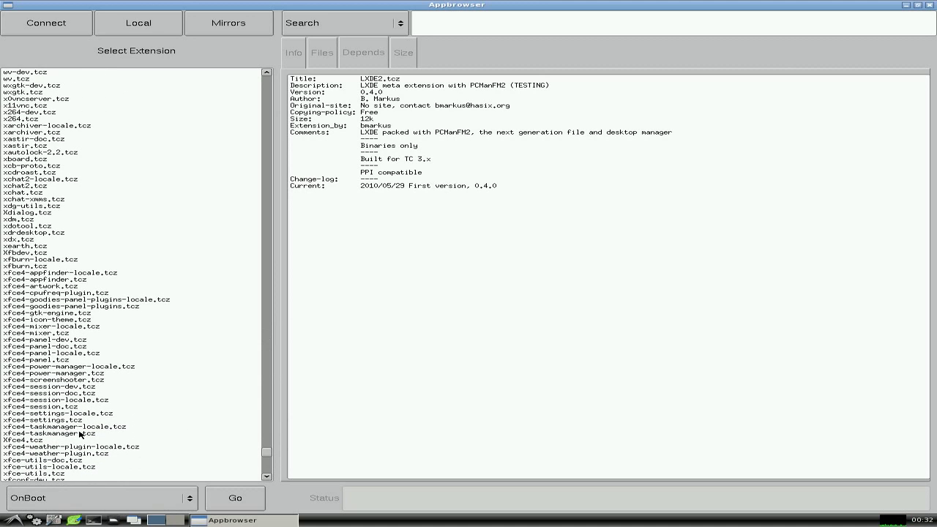
left_click(23, 441)
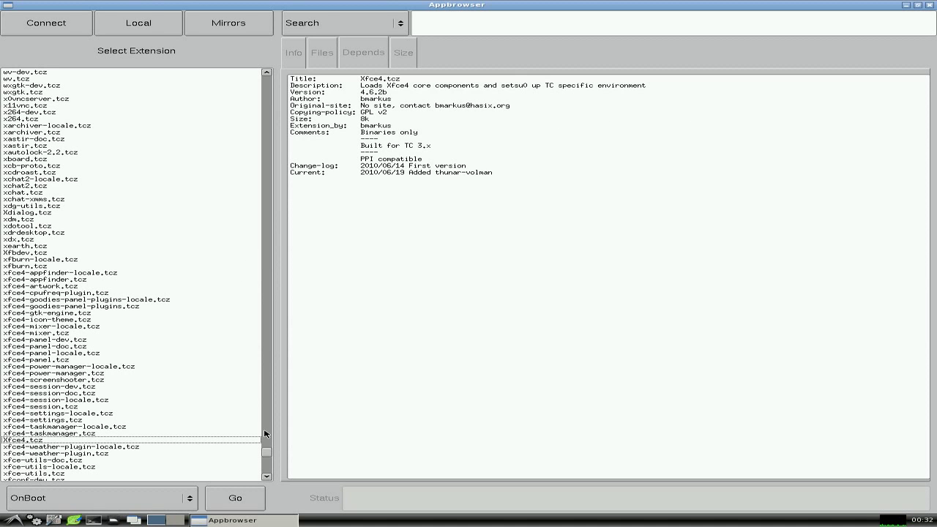
Look through the GNOME and KDE packages in the extension list and close Appbrowser
left_click_drag(267, 455, 259, 183)
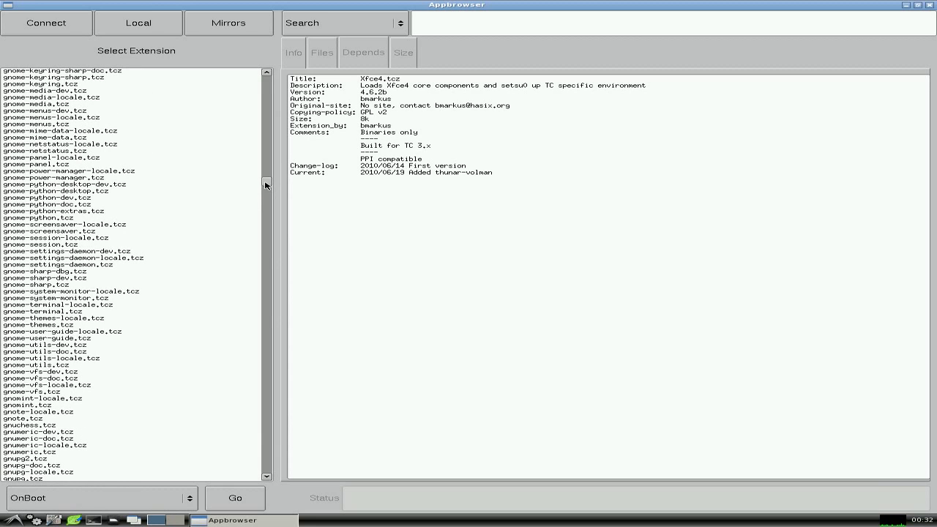
left_click_drag(266, 185, 261, 233)
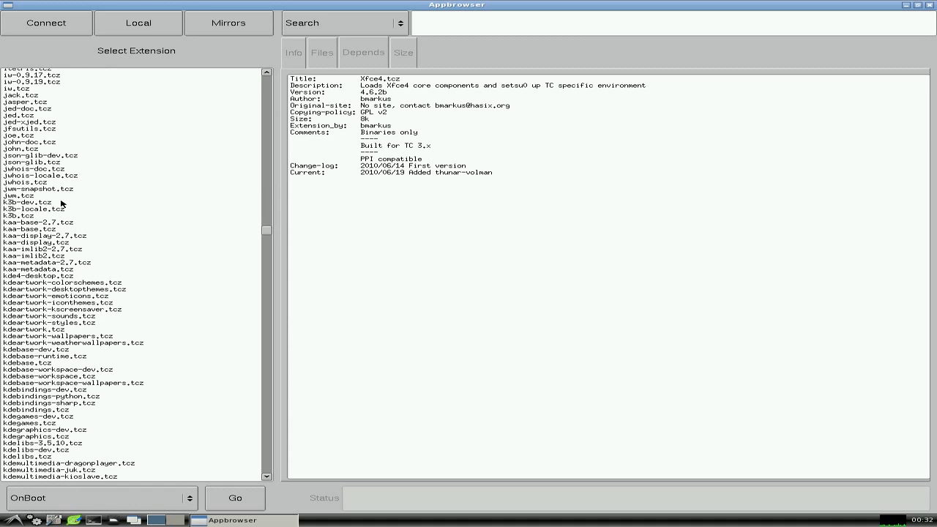
scroll(73, 205, "down", 3)
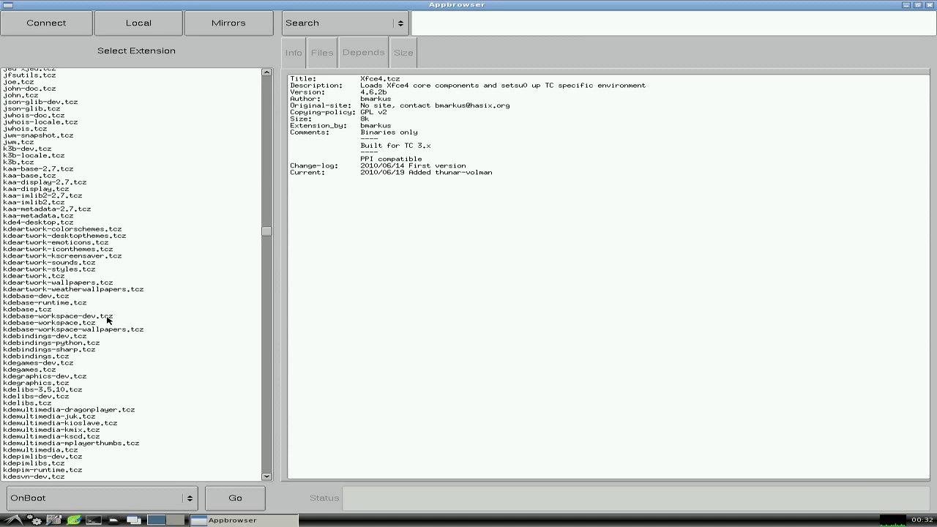
left_click(928, 6)
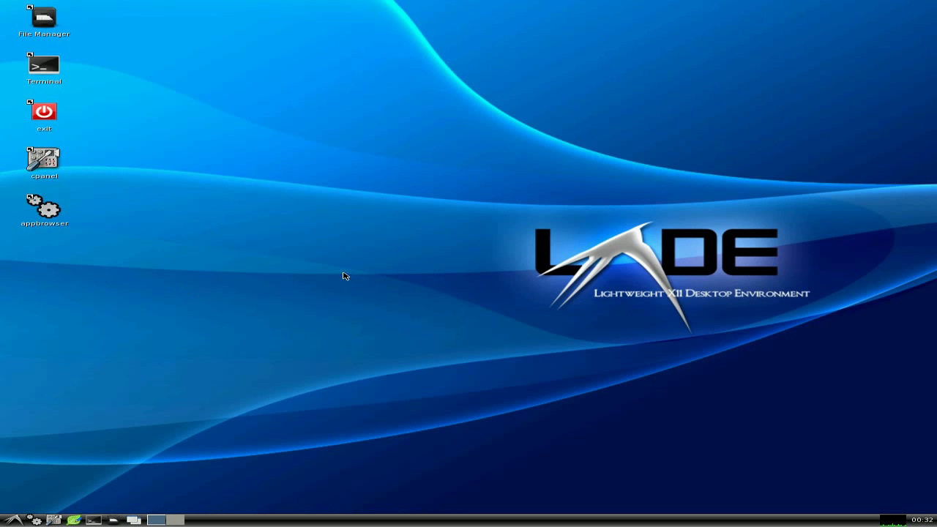
Open the cpanel control panel from the desktop to view its available system tools, and close it again
left_click(44, 163)
double_click(44, 163)
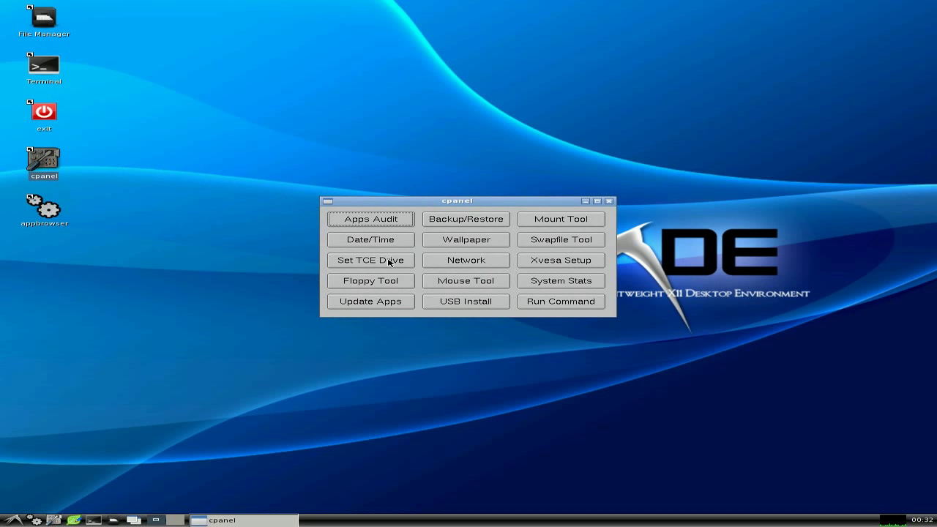
left_click(609, 201)
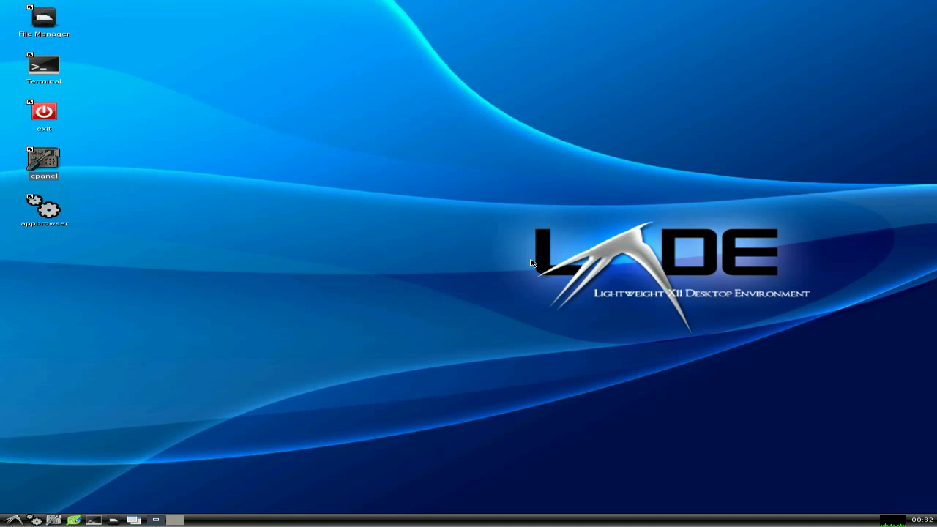
Change the desktop wallpaper to lxde_green.jpg from the lxde wallpapers folder and close the desktop preferences
right_click(462, 220)
left_click(486, 291)
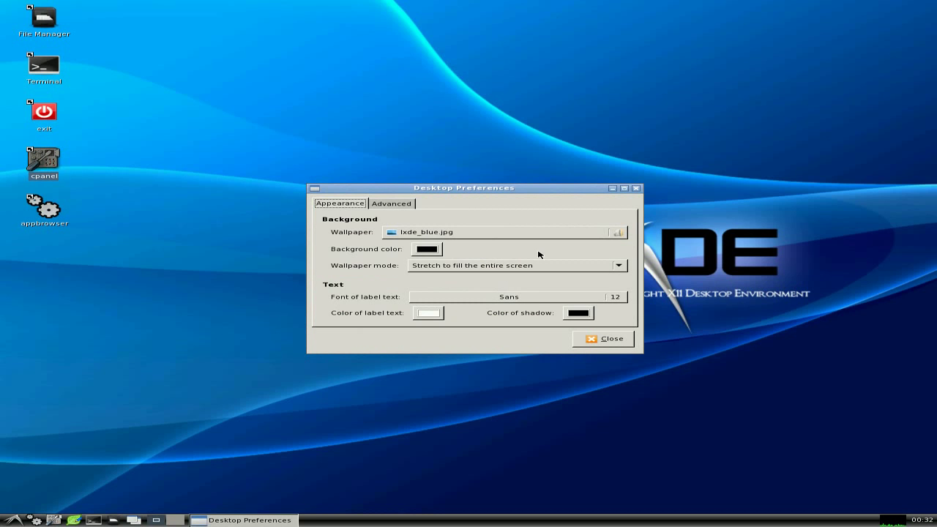
left_click(618, 235)
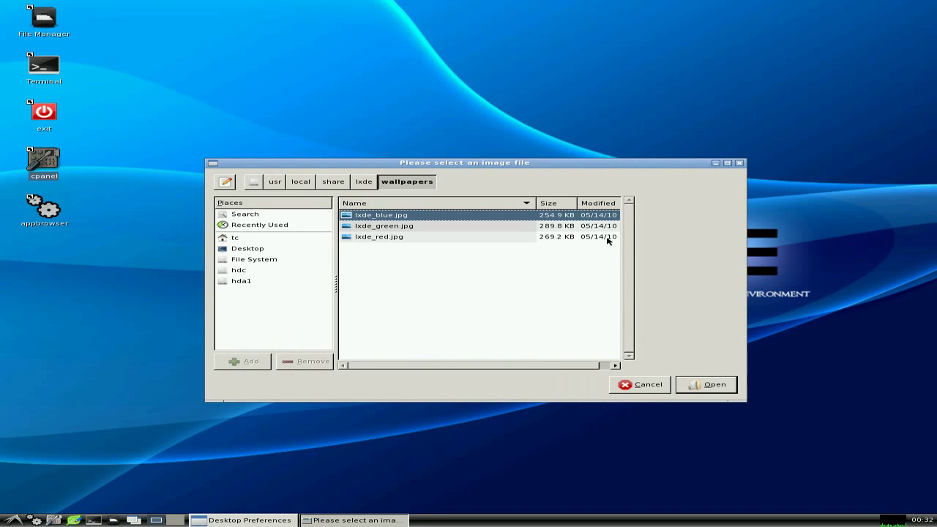
left_click(463, 227)
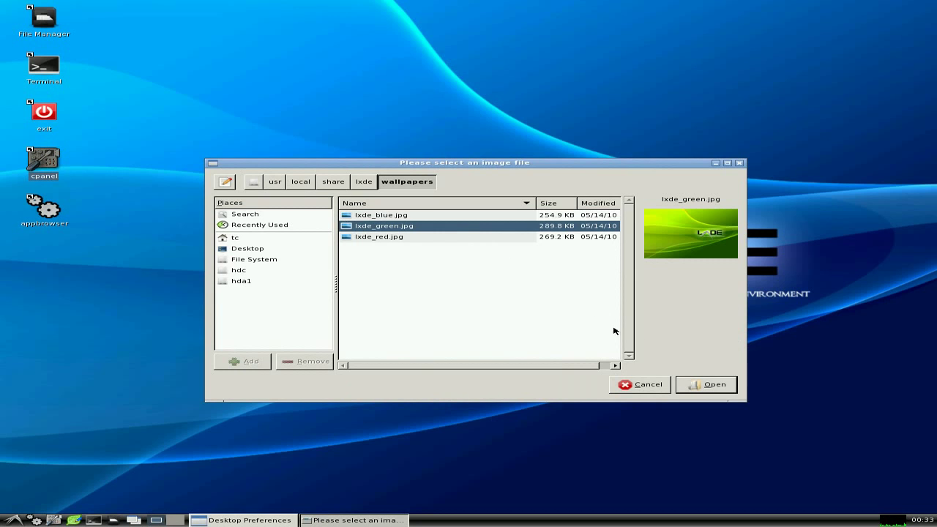
left_click(687, 389)
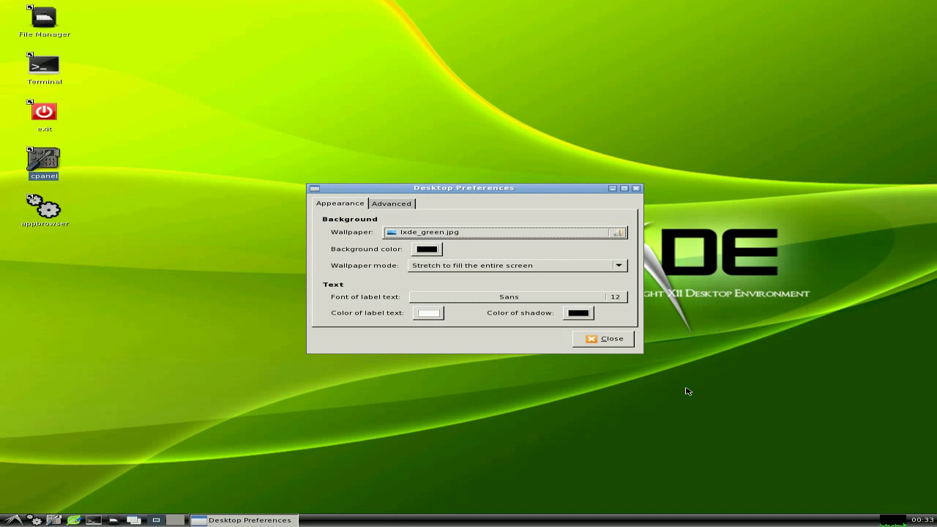
left_click(618, 340)
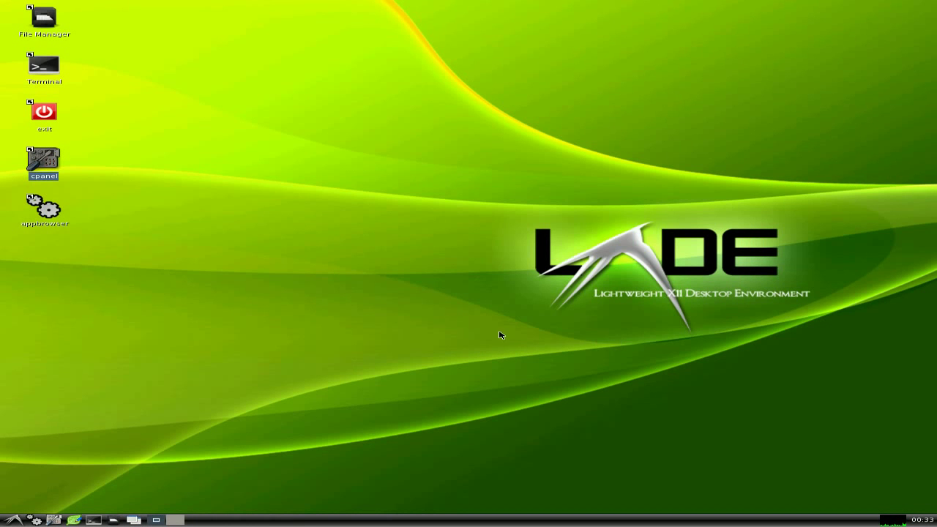
Set the desktop wallpaper to lxde_red.jpg from the lxde wallpapers folder and close the desktop preferences
right_click(394, 236)
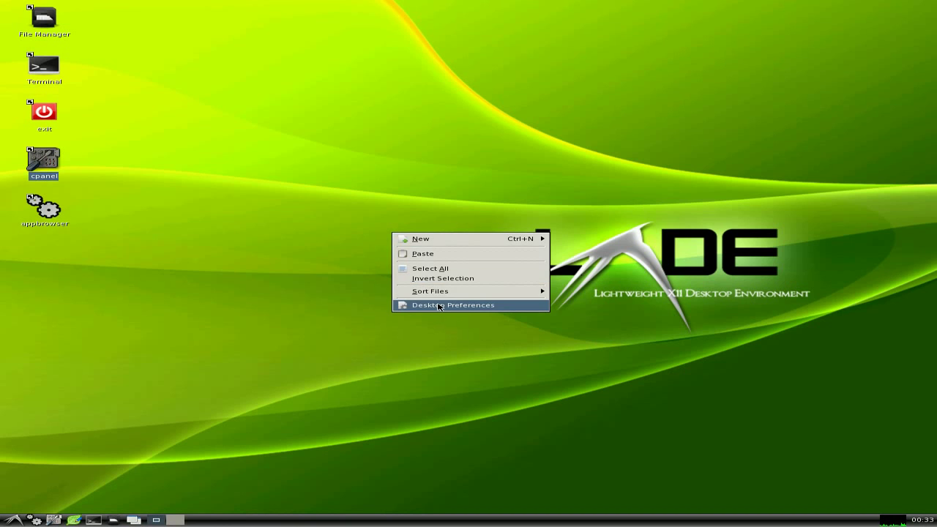
left_click(439, 306)
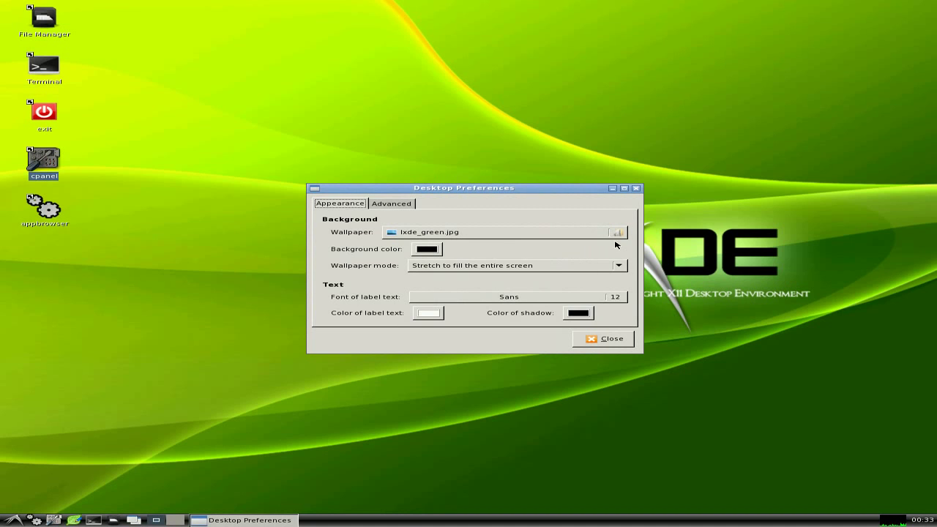
left_click(618, 233)
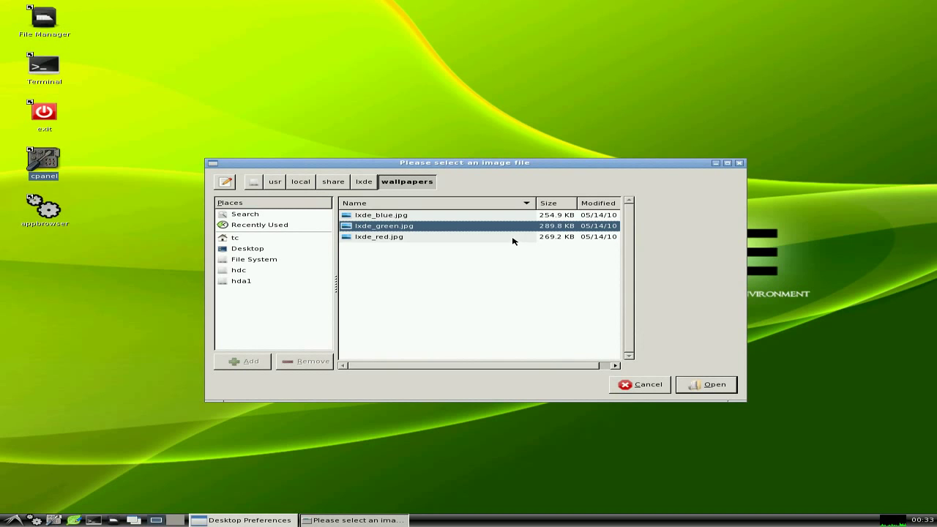
left_click(513, 238)
left_click(710, 388)
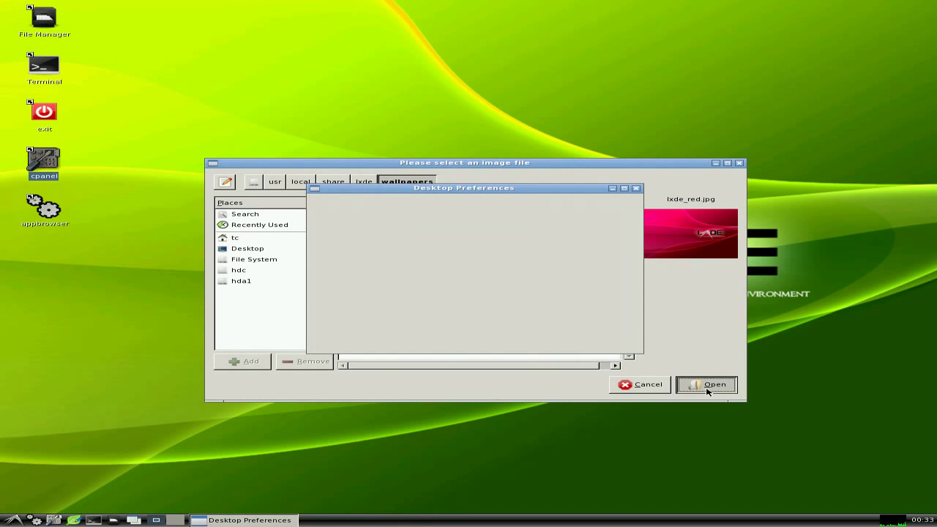
left_click(605, 343)
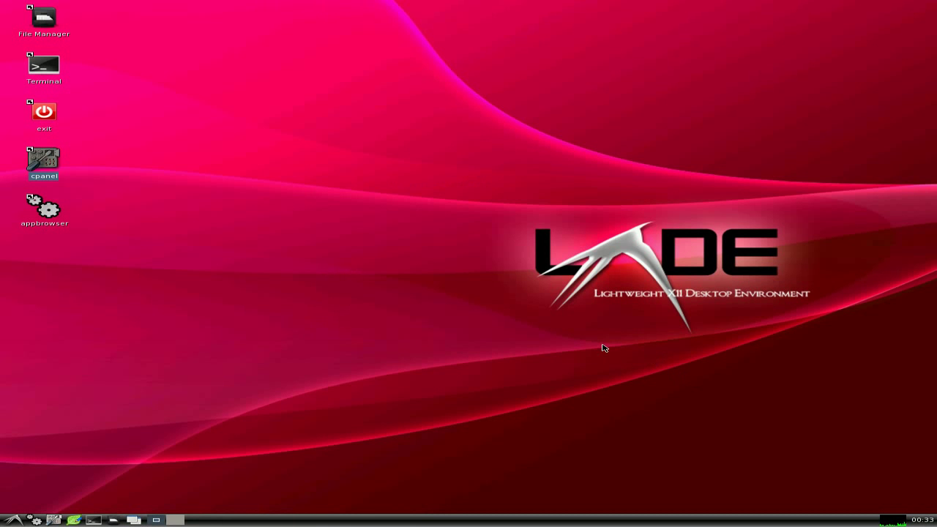